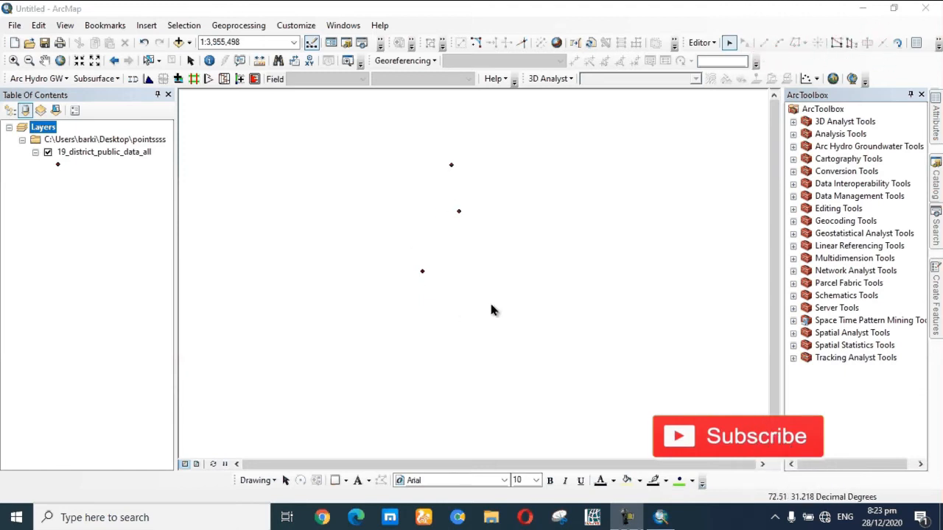
- Open the Buffer tool from the Proximity analysis tools and choose 19_district_public_data_all as its input features
left_click(793, 134)
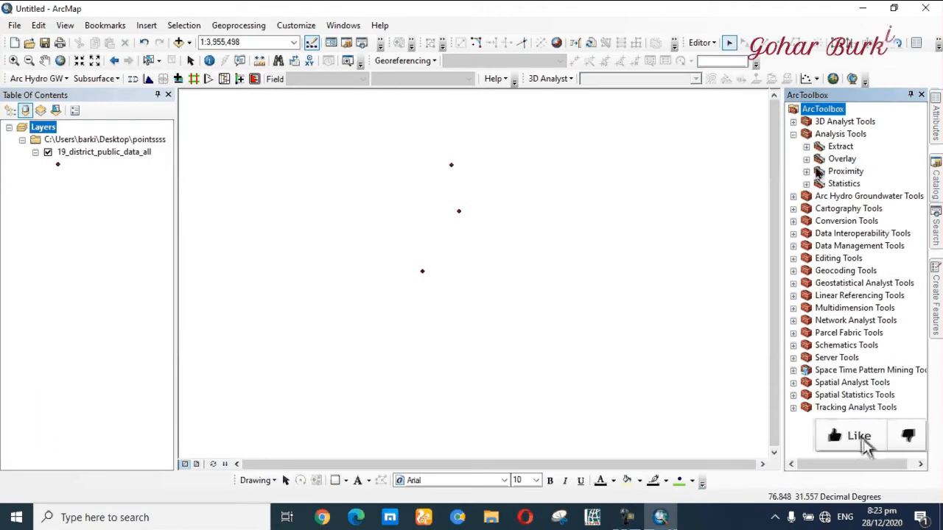
left_click(807, 159)
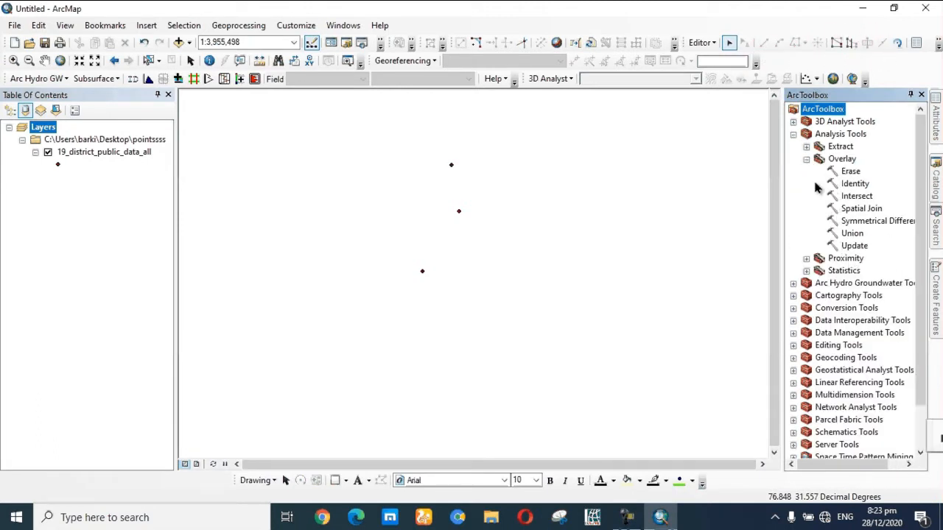
left_click(807, 159)
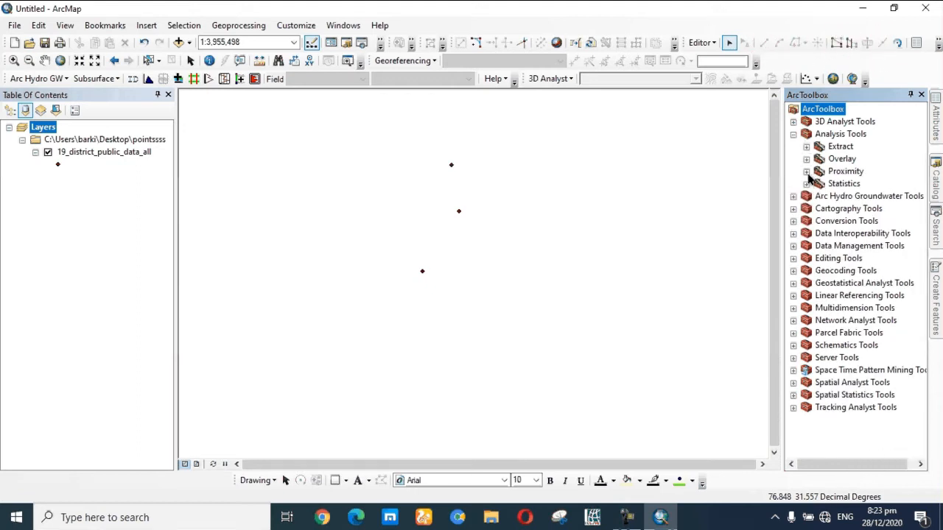
left_click(808, 172)
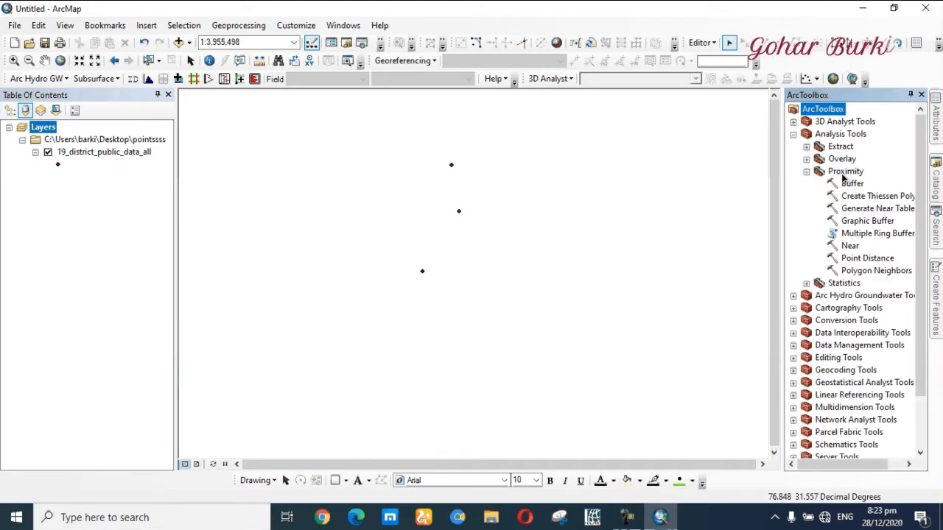
left_click(851, 184)
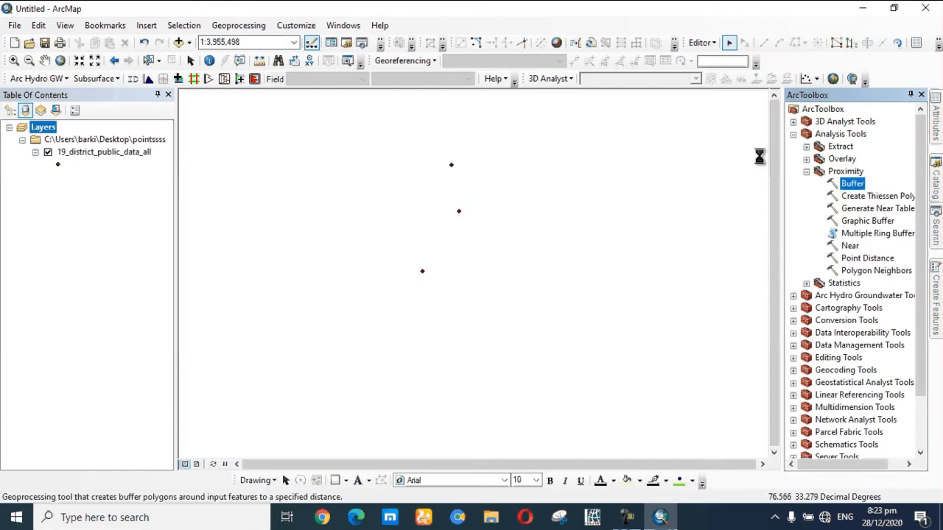
left_click(258, 28)
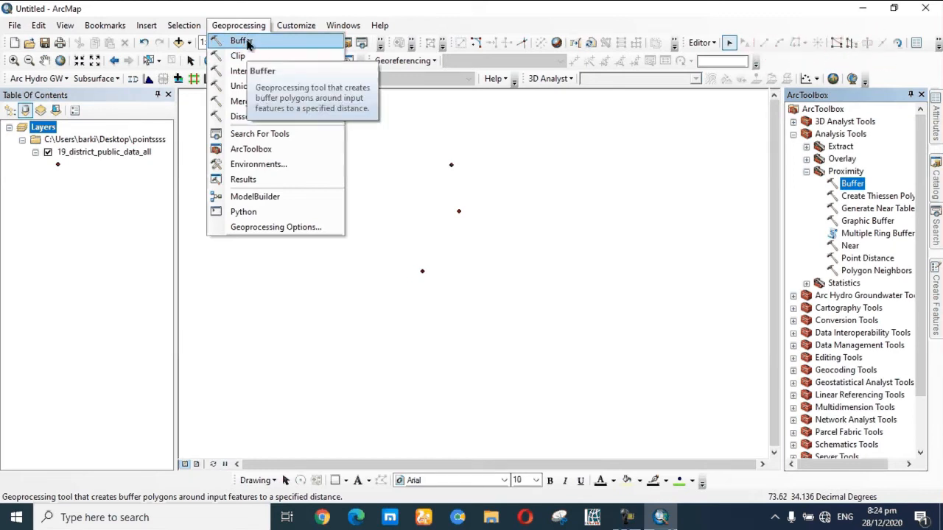
left_click(883, 188)
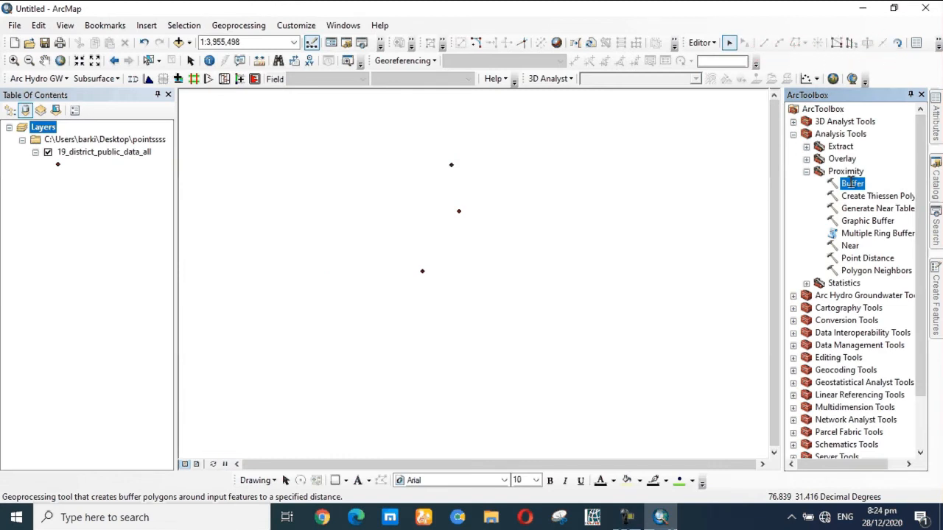
double_click(851, 183)
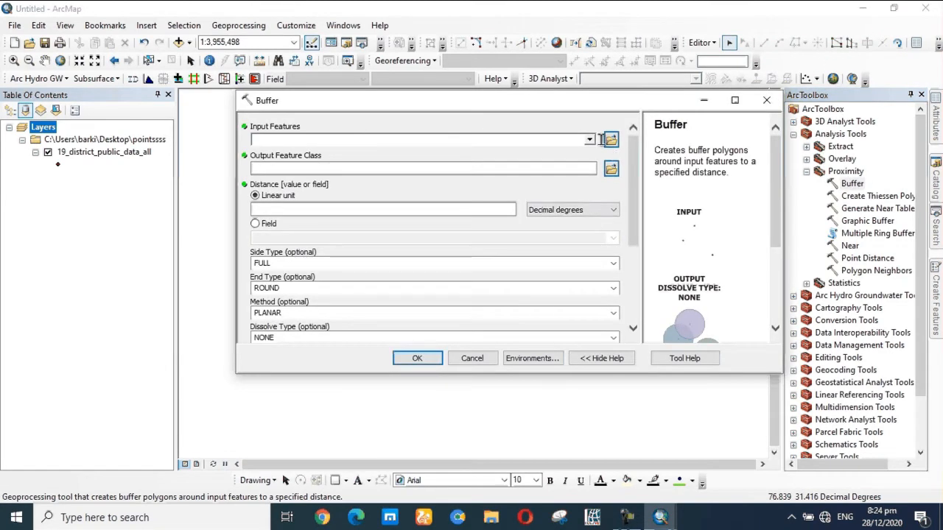
left_click(589, 139)
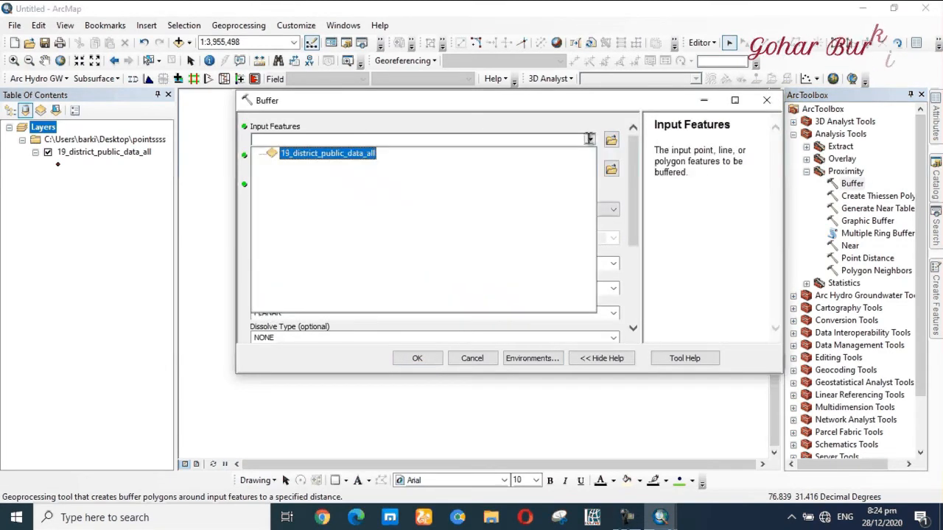
left_click(306, 153)
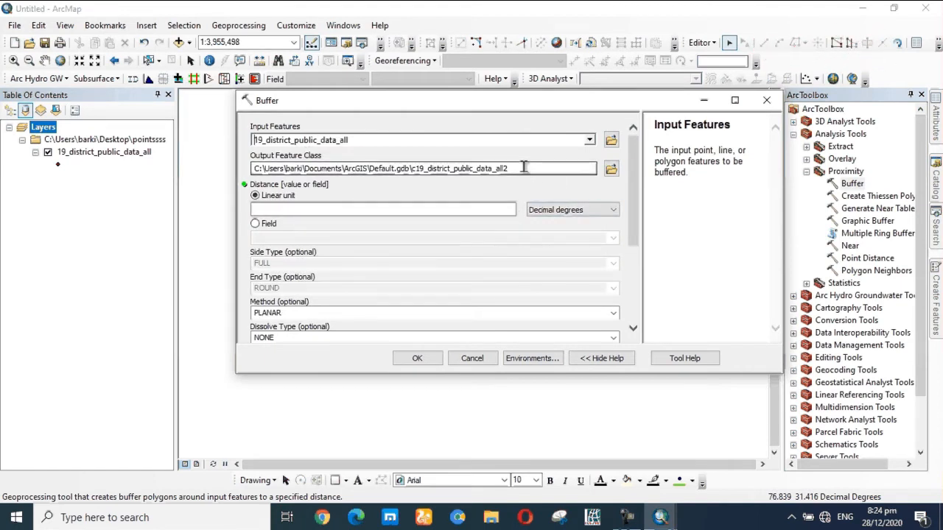
- Rename the buffer's output feature class in Default.gdb to distrctbuffer
left_click(526, 169)
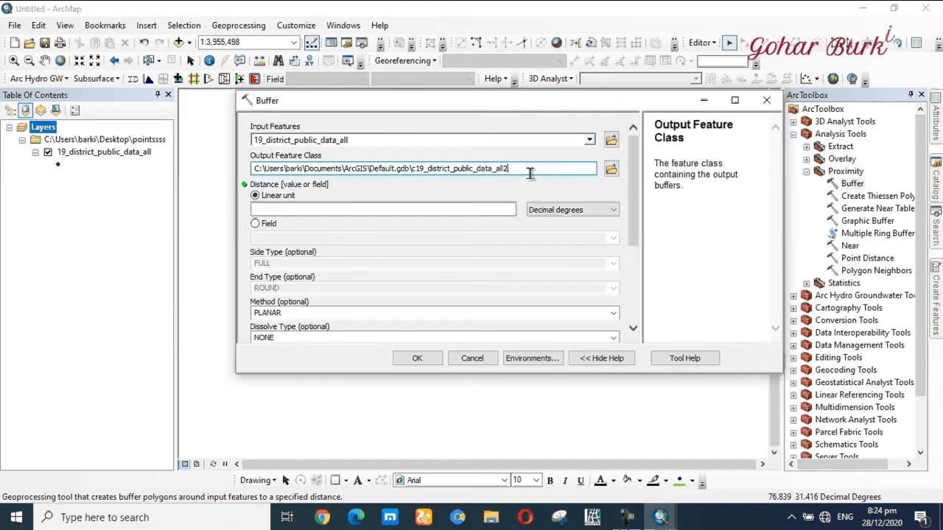
key("BackSpace")
key("BackSpace")
key("BackSpace")
key("BackSpace")
key("BackSpace")
key("BackSpace")
key("BackSpace")
key("BackSpace")
key("BackSpace")
key("BackSpace")
key("BackSpace")
key("BackSpace")
key("BackSpace")
key("BackSpace")
key("BackSpace")
key("BackSpace")
key("BackSpace")
key("BackSpace")
key("BackSpace")
key("BackSpace")
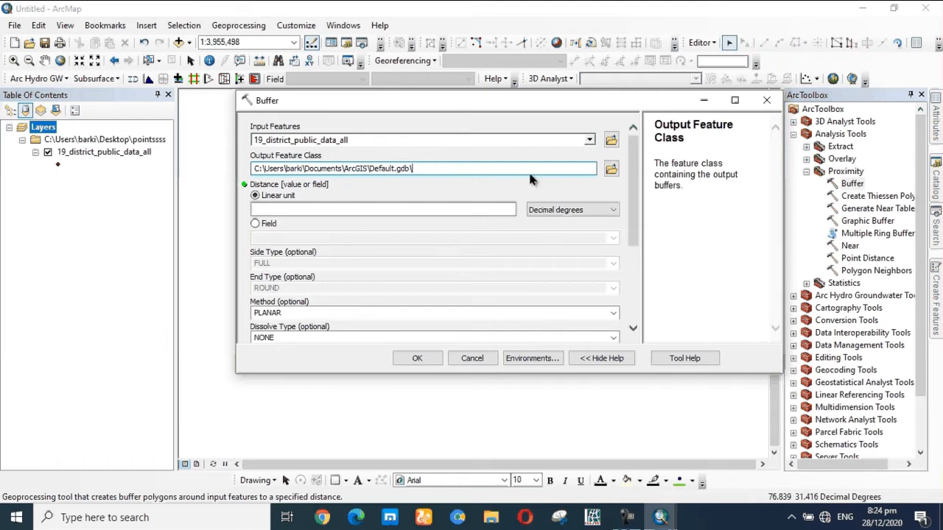
type("d")
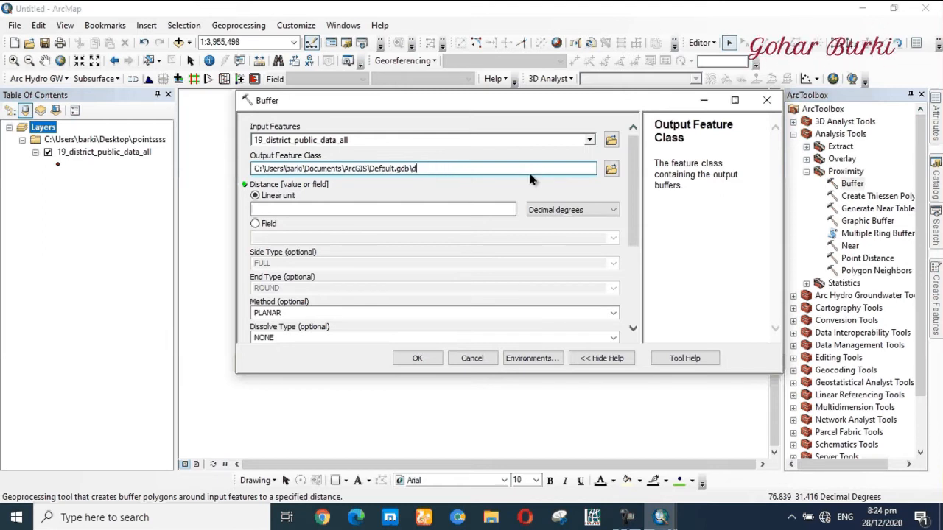
type("ist")
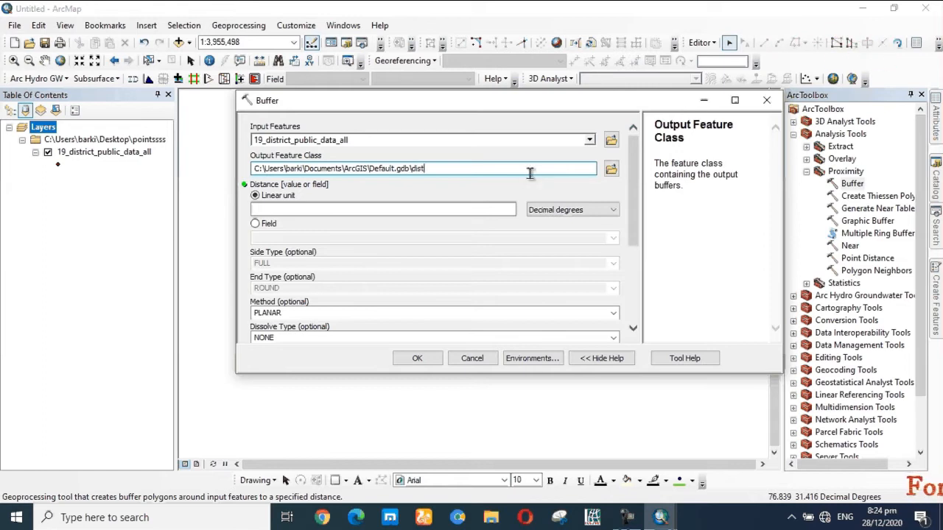
type("rctbuffer")
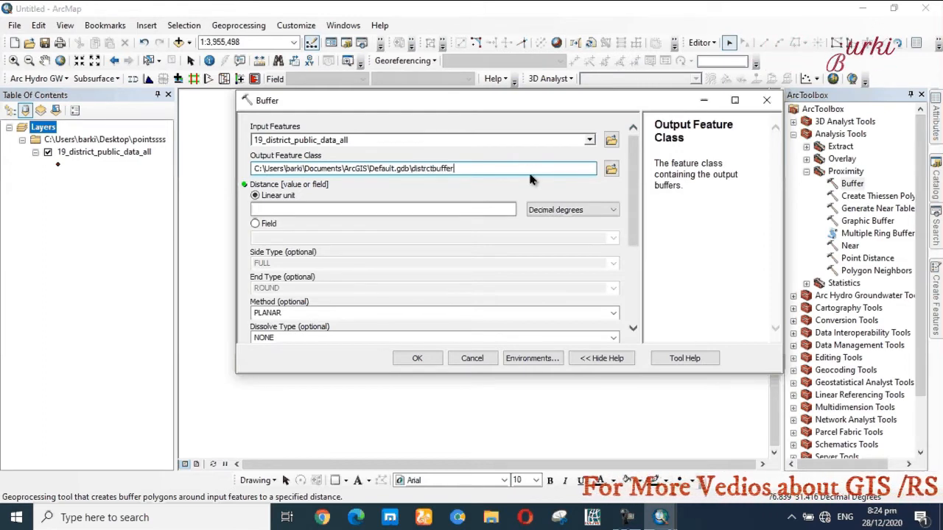
- Set the buffer's linear distance to 30 kilometers and run the tool with the remaining options at their defaults
left_click(554, 210)
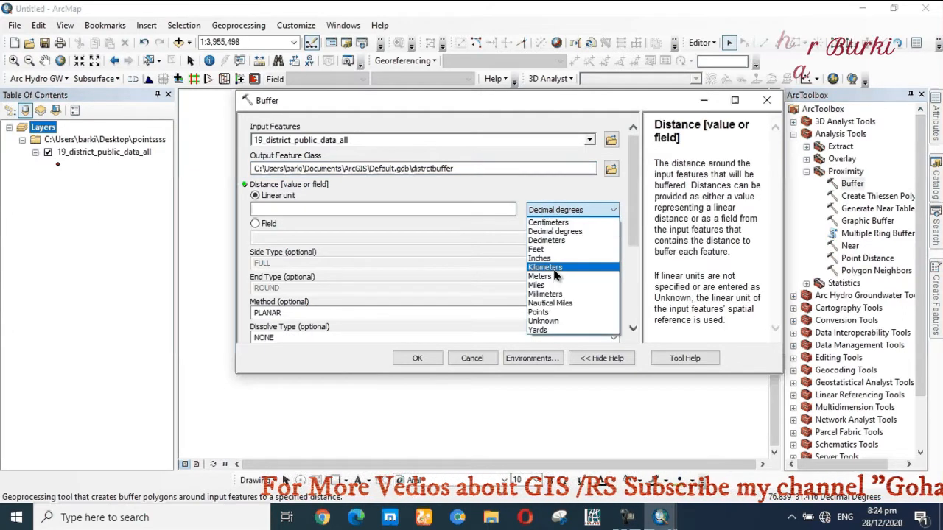
left_click(549, 267)
left_click(505, 210)
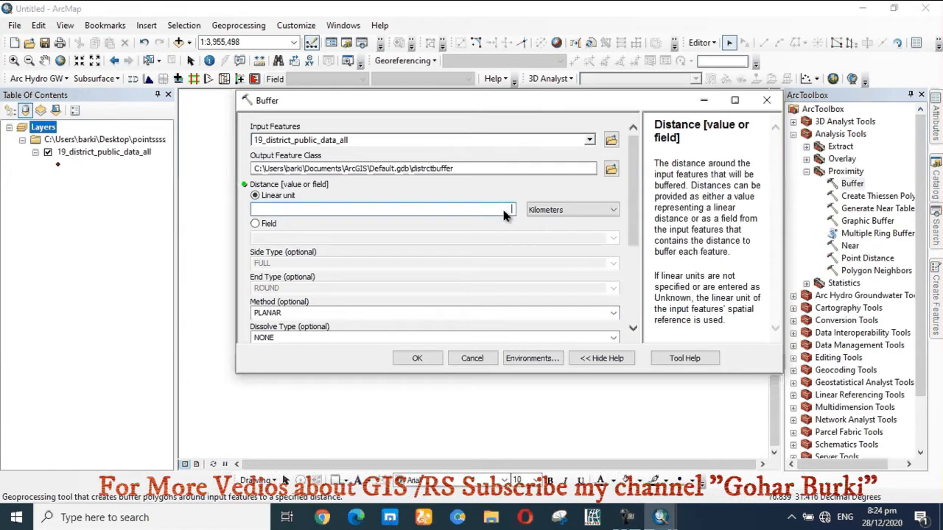
type("30")
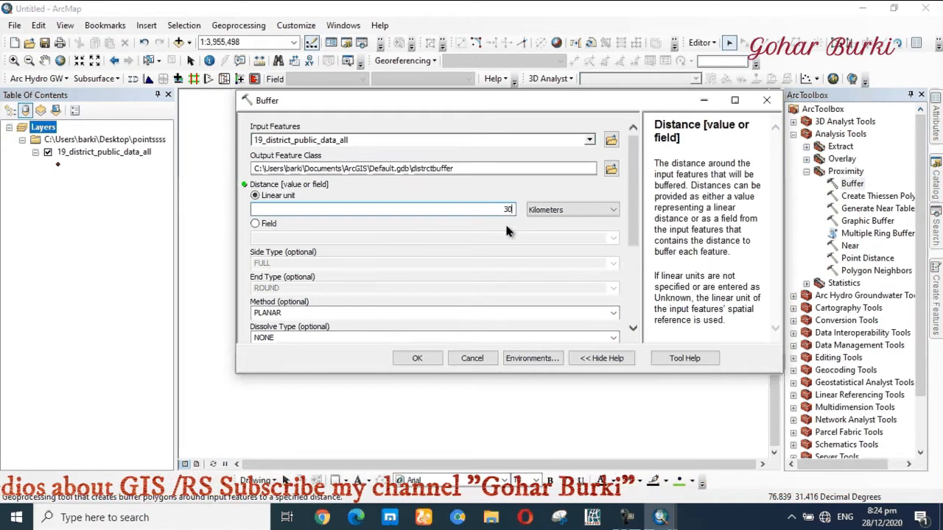
scroll(634, 250, "down", 2)
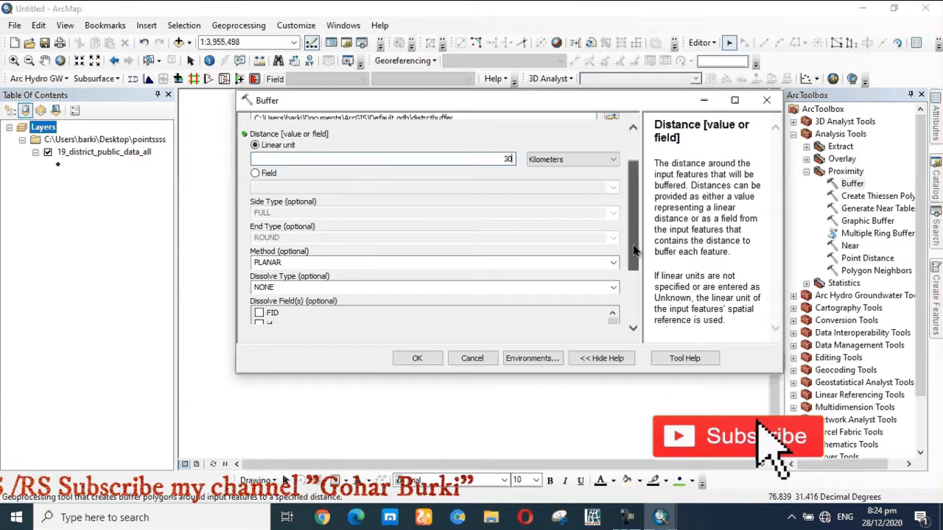
scroll(633, 250, "down", 1)
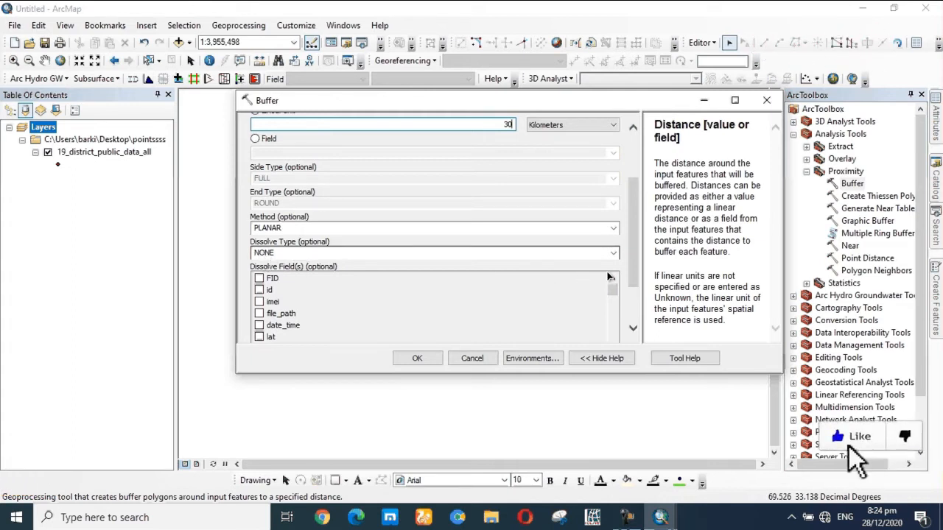
scroll(631, 263, "down", 3)
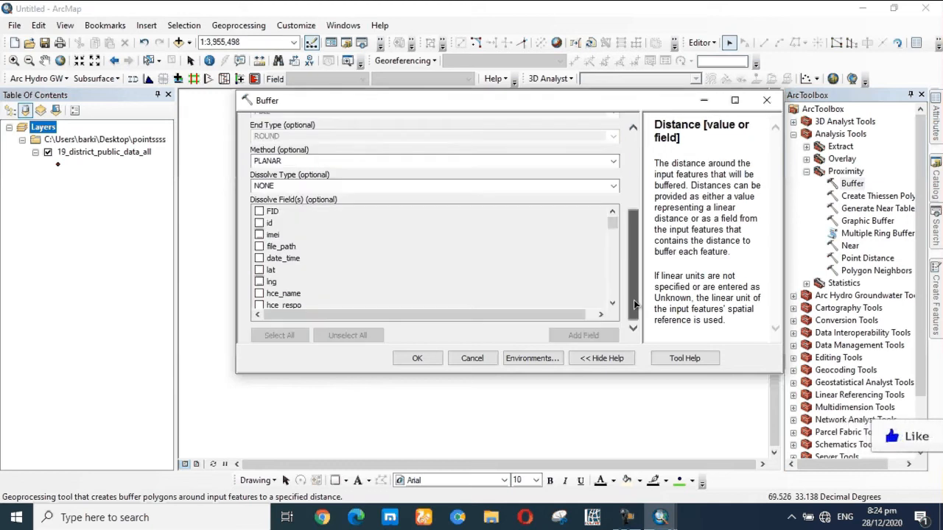
left_click(415, 360)
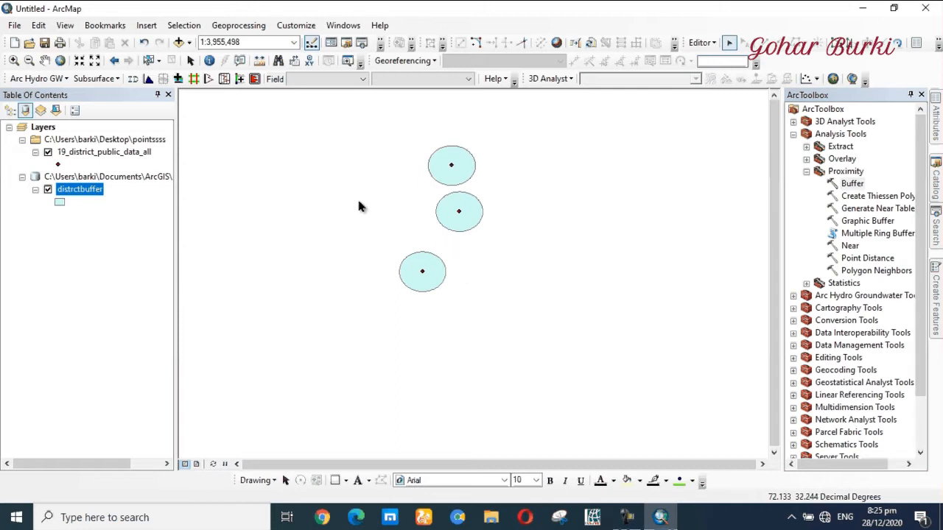
- Set up a second Buffer on 19_district_public_data_all with a linear distance of 30 kilometers
left_click(228, 26)
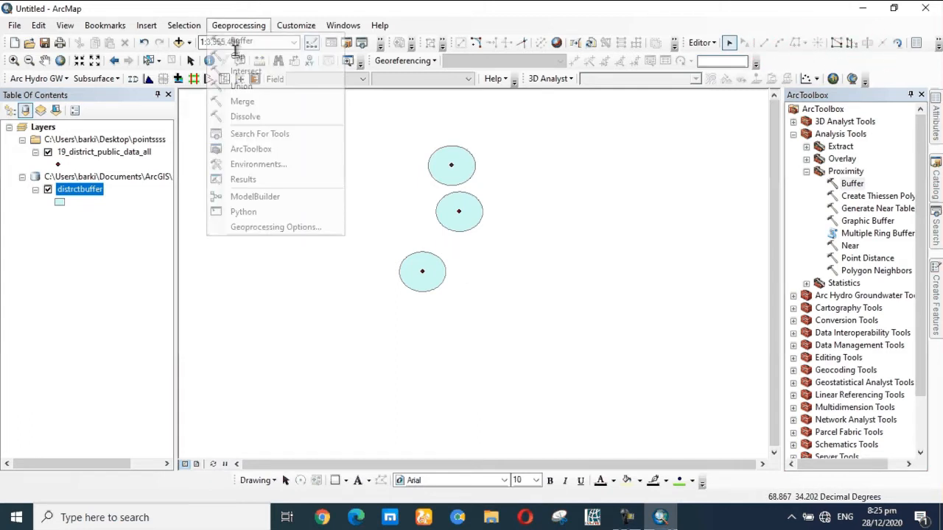
left_click(237, 41)
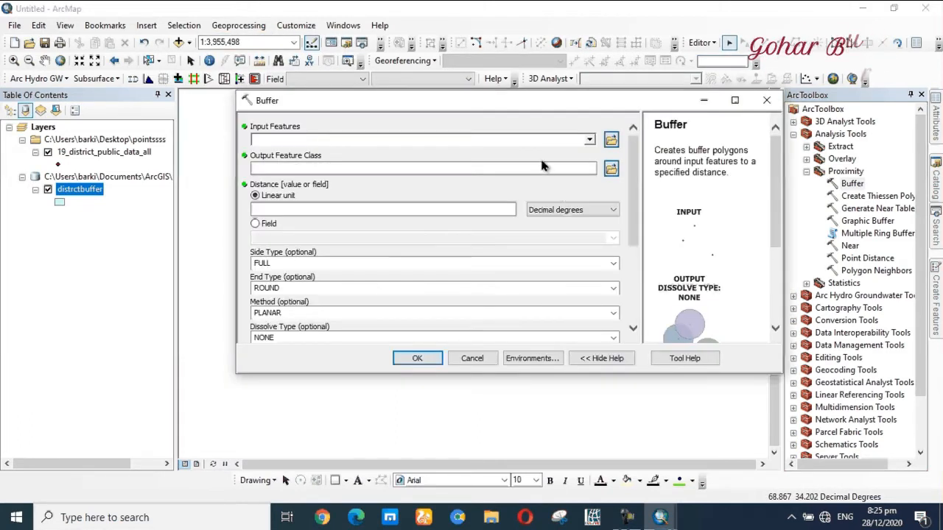
left_click(589, 139)
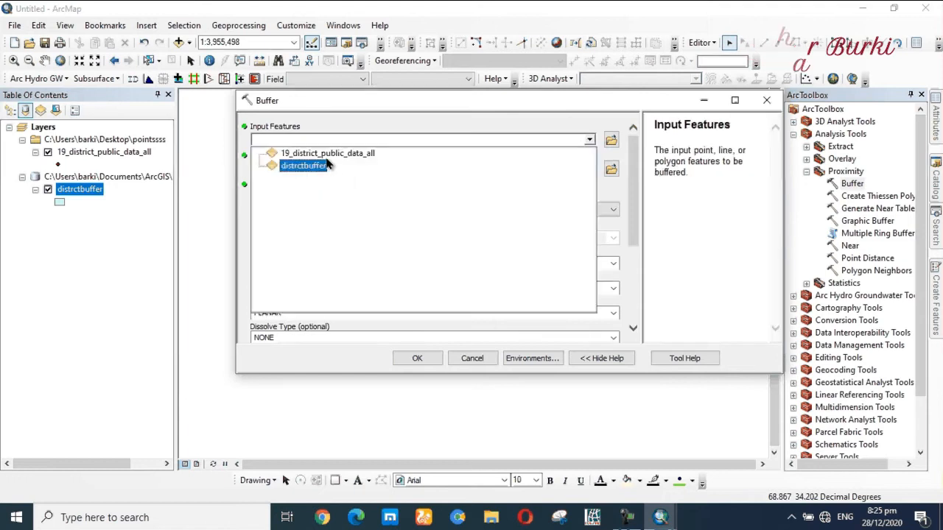
left_click(335, 153)
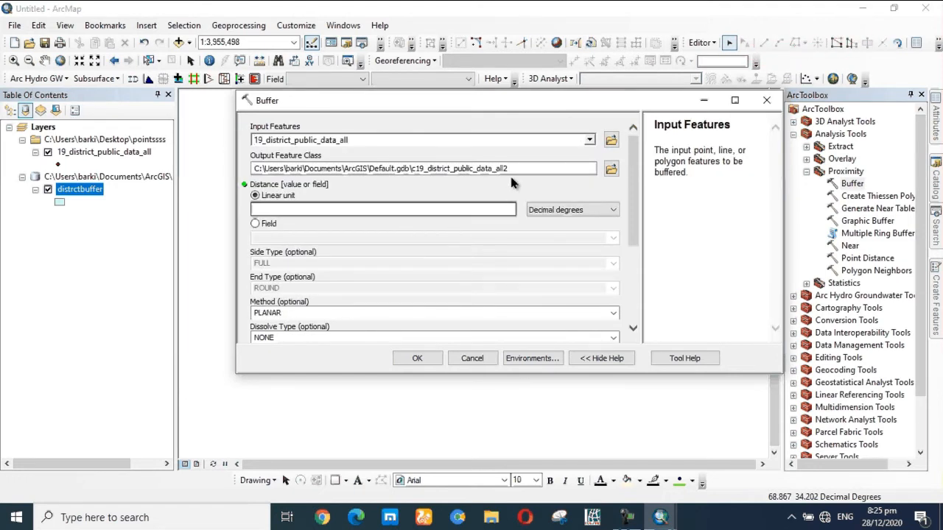
left_click(497, 210)
type("30")
left_click(571, 210)
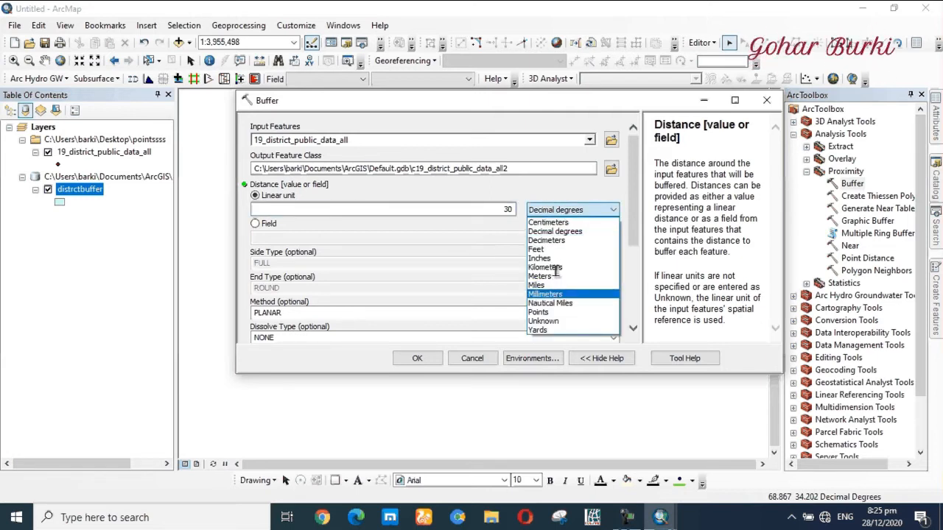
left_click(554, 267)
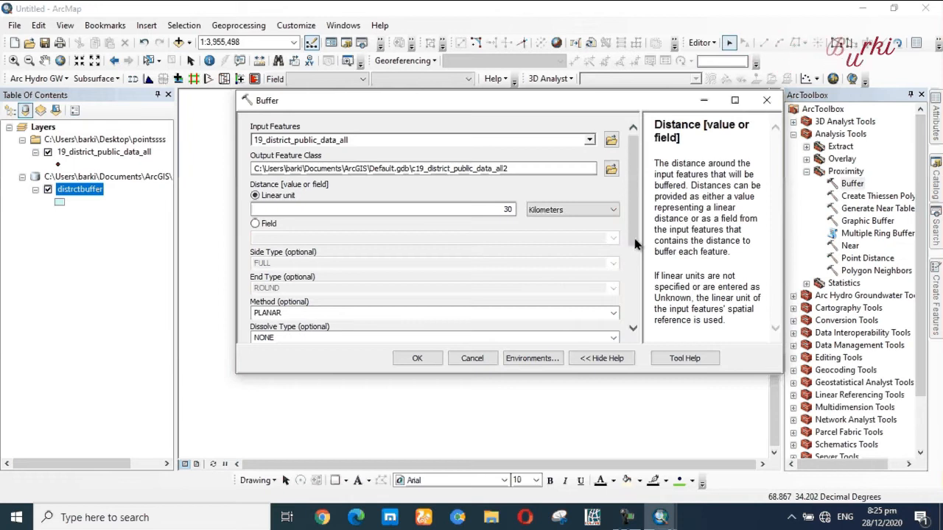
- Set the second buffer's dissolve type to ALL, read the help on dissolve types, and run the tool
scroll(640, 299, "down", 3)
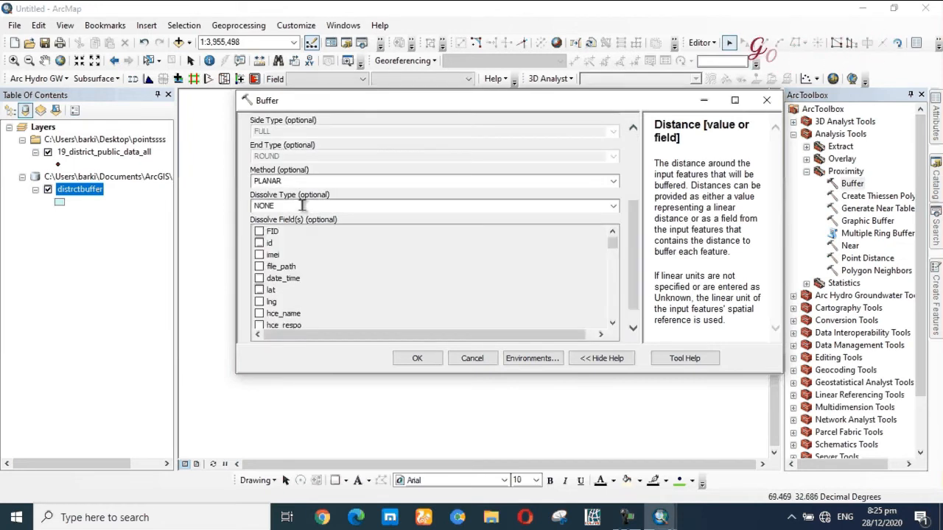
left_click(302, 206)
left_click(612, 206)
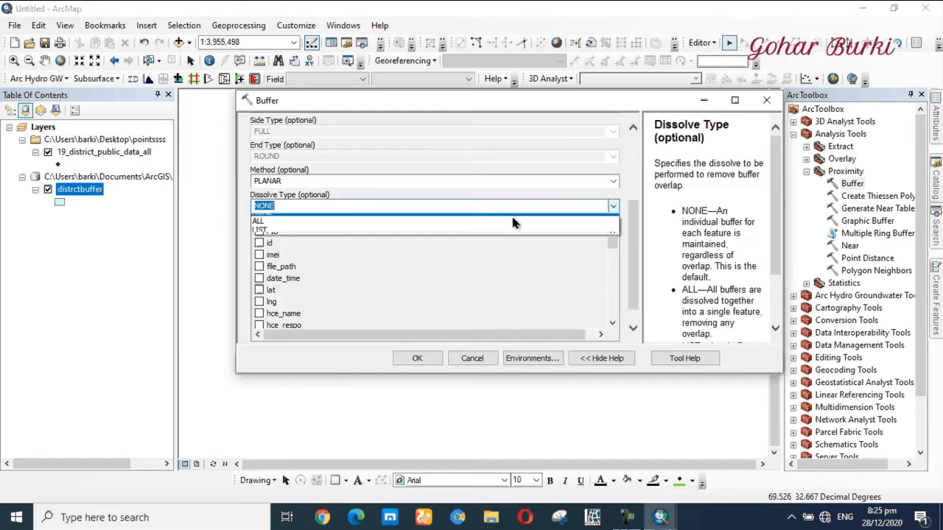
left_click(290, 228)
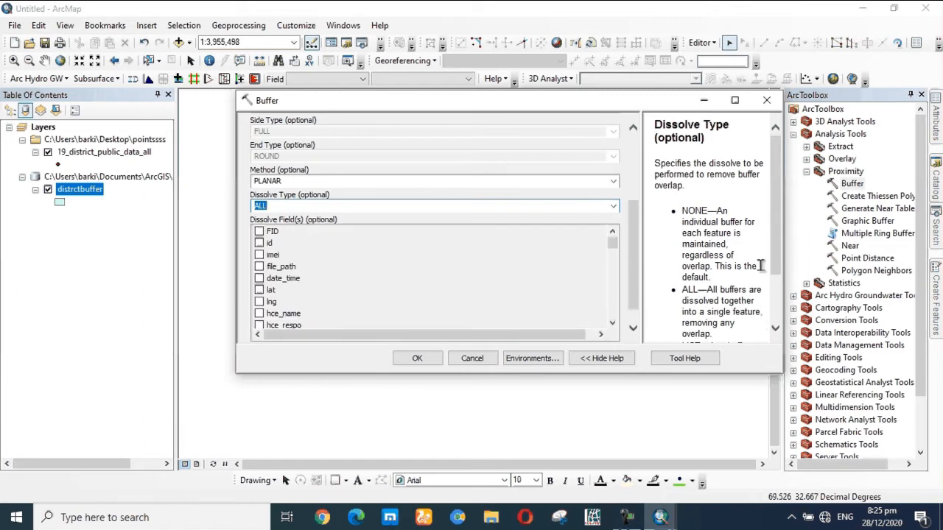
left_click_drag(777, 252, 764, 278)
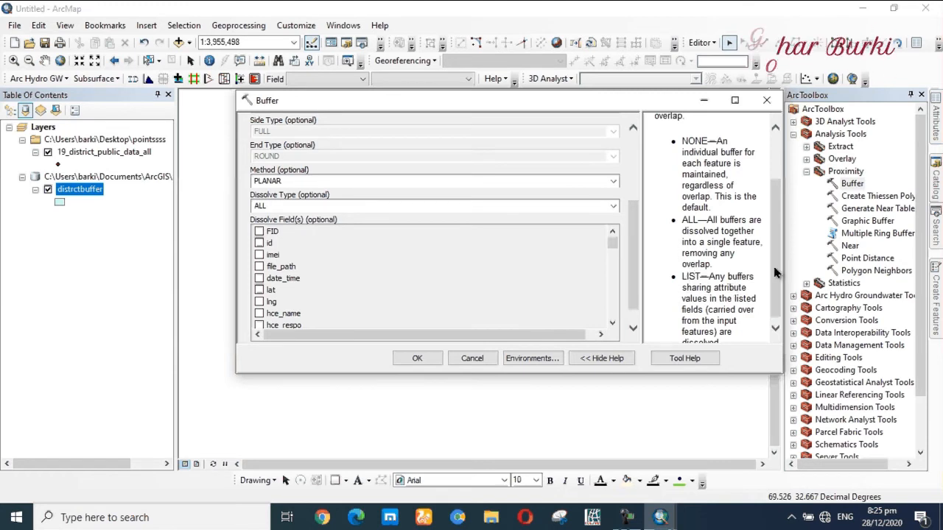
scroll(737, 265, "up", 1)
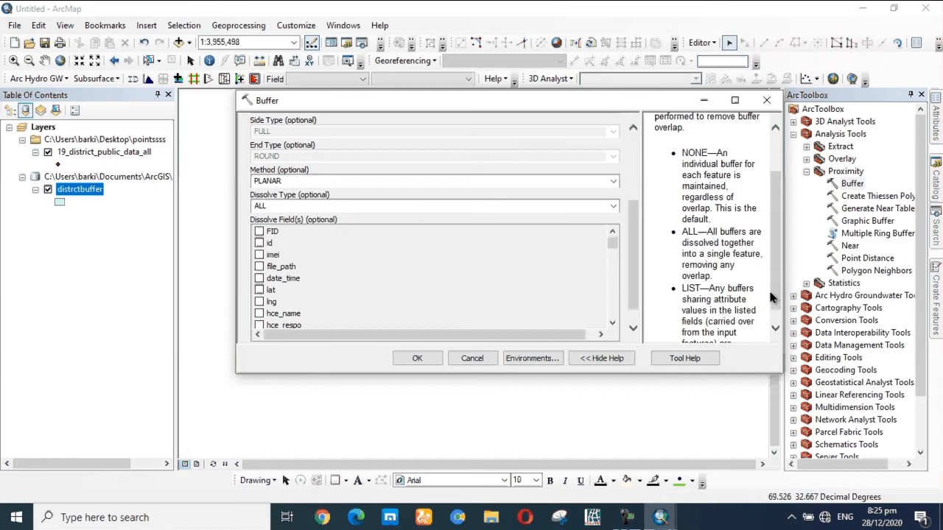
scroll(777, 306, "up", 1)
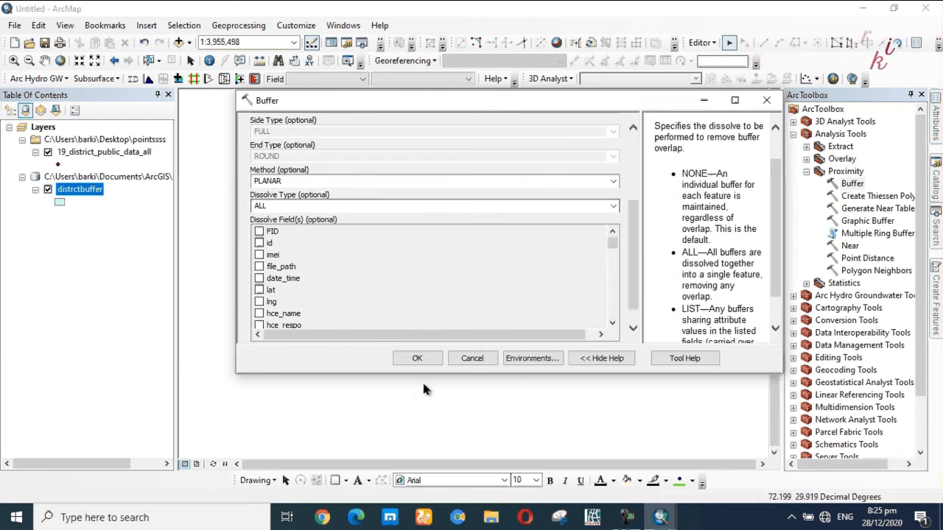
left_click(419, 359)
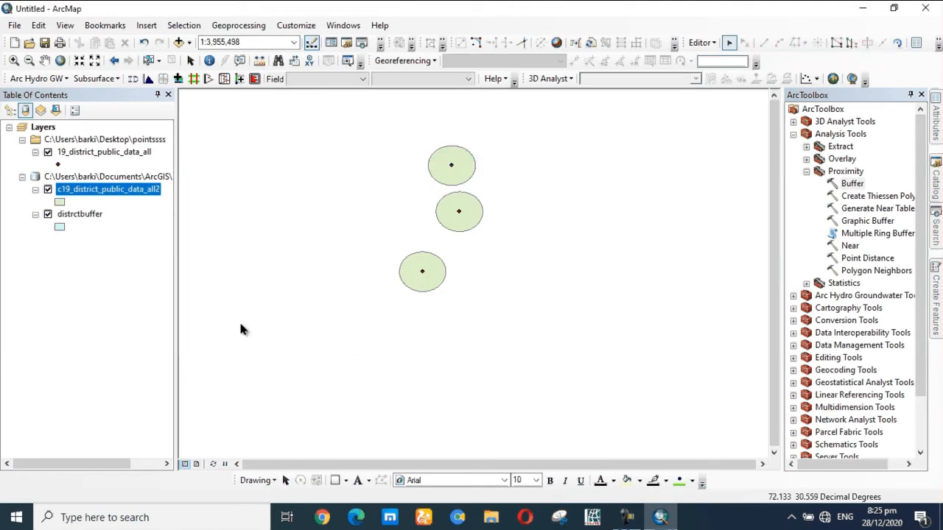
- Hide the distrctbuffer layer and toggle c19_district_public_data_all2 off and on to inspect the dissolved buffers
left_click(48, 213)
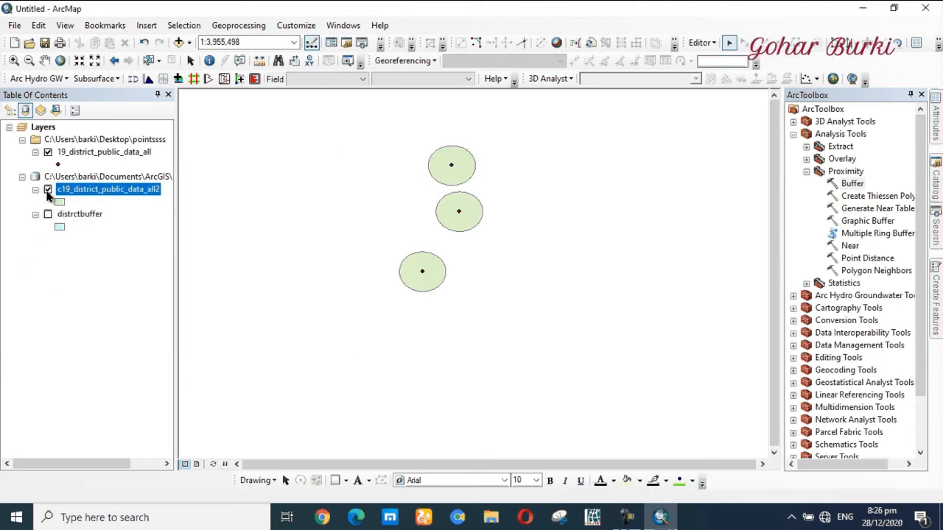
left_click(48, 190)
left_click(48, 190)
left_click(48, 190)
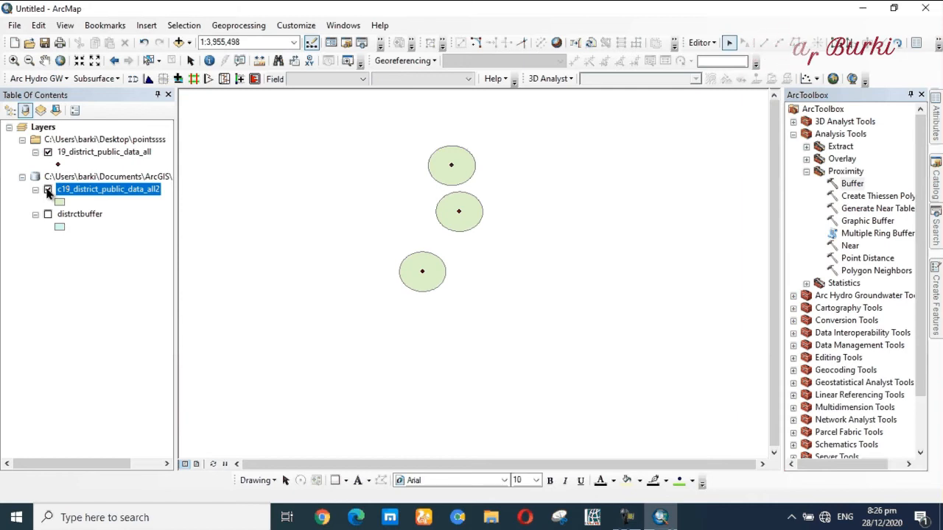
left_click(47, 191)
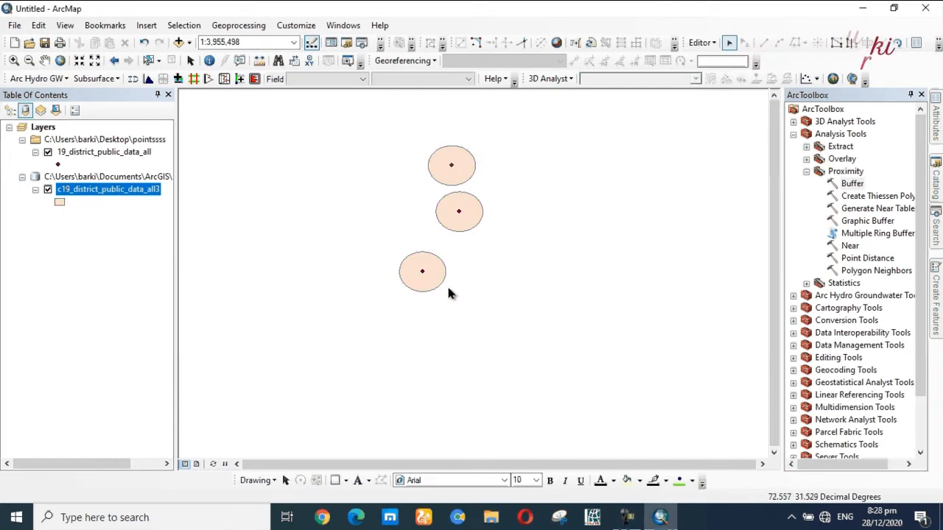
- Set up a Buffer on the c19_district_public_data_all3 polygons with a linear distance of 30 kilometers
left_click(247, 33)
left_click(234, 39)
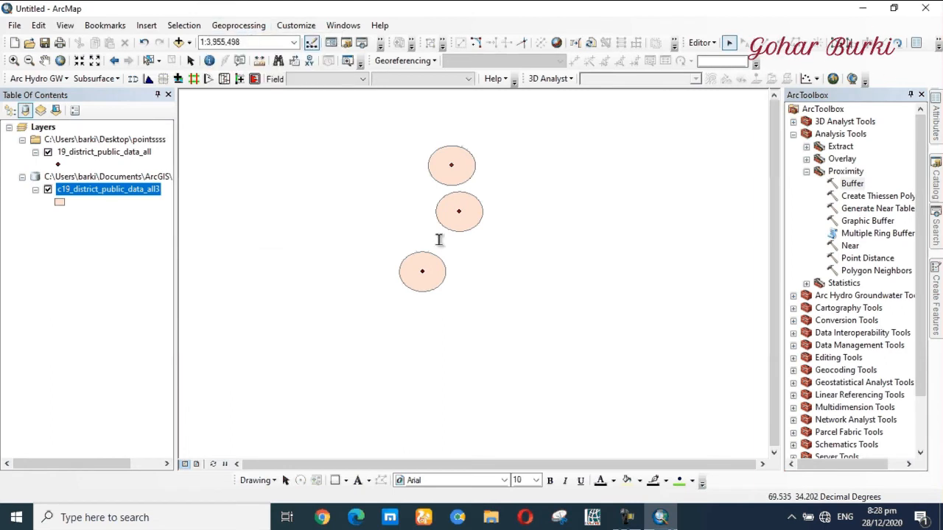
left_click(590, 140)
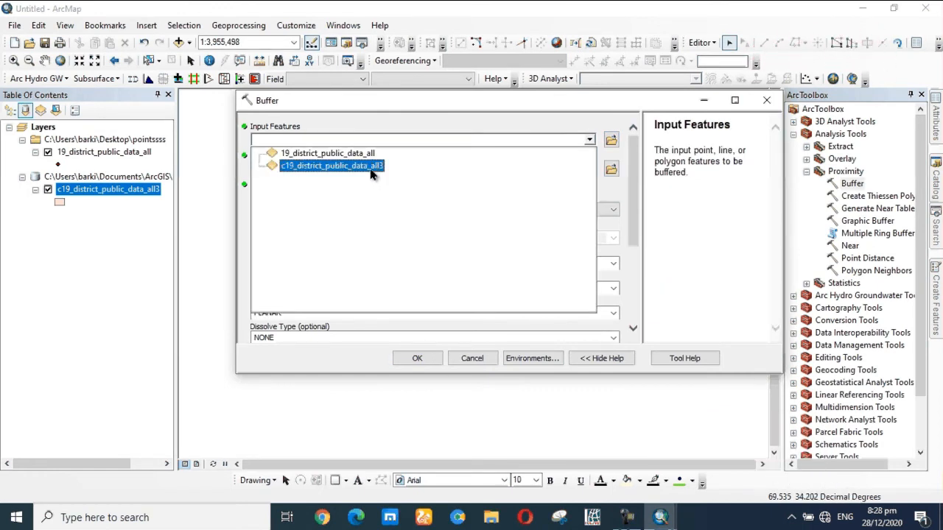
left_click(443, 274)
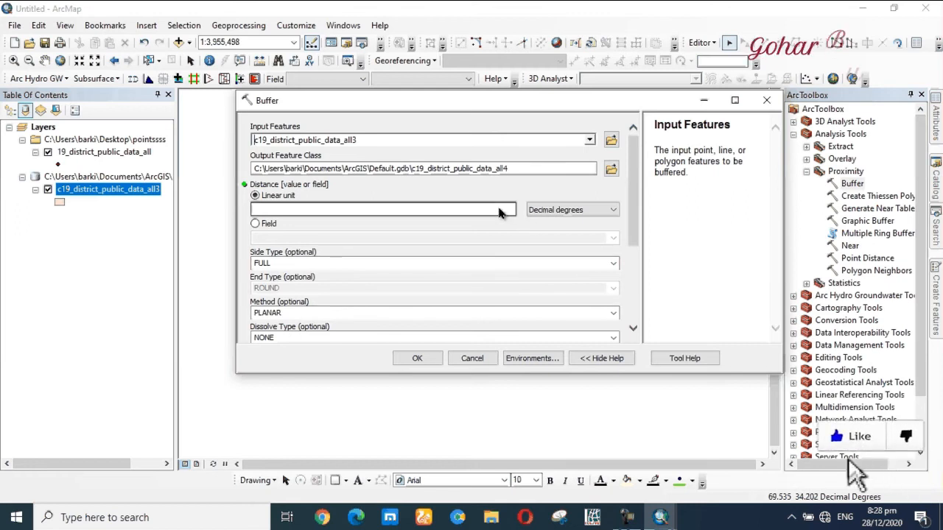
left_click(501, 212)
type("30")
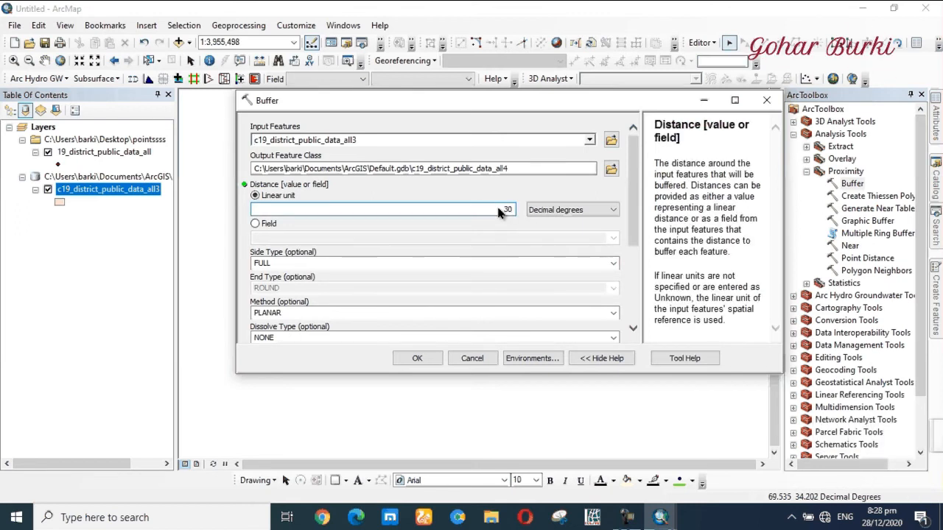
left_click(562, 213)
left_click(560, 266)
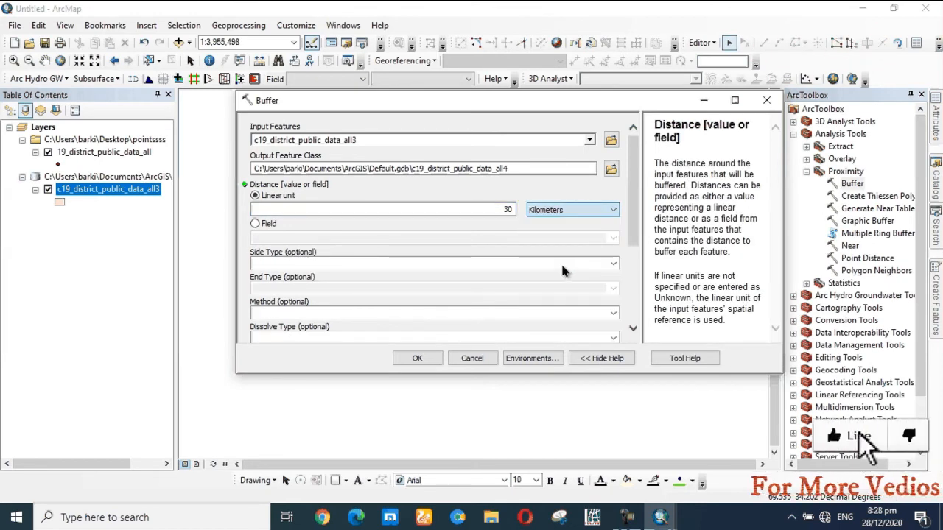
- Set the polygon buffer's dissolve type to ALL, review the settings, and run the tool
scroll(632, 279, "down", 3)
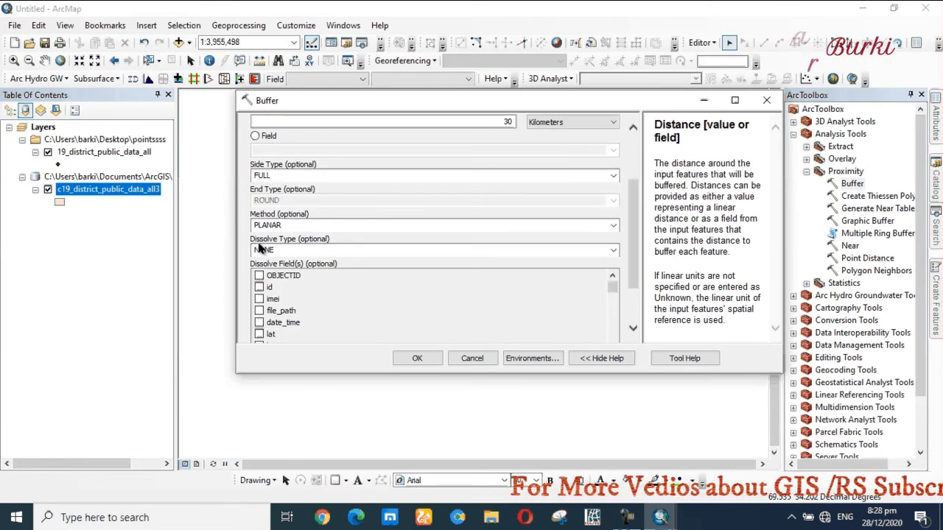
left_click(613, 251)
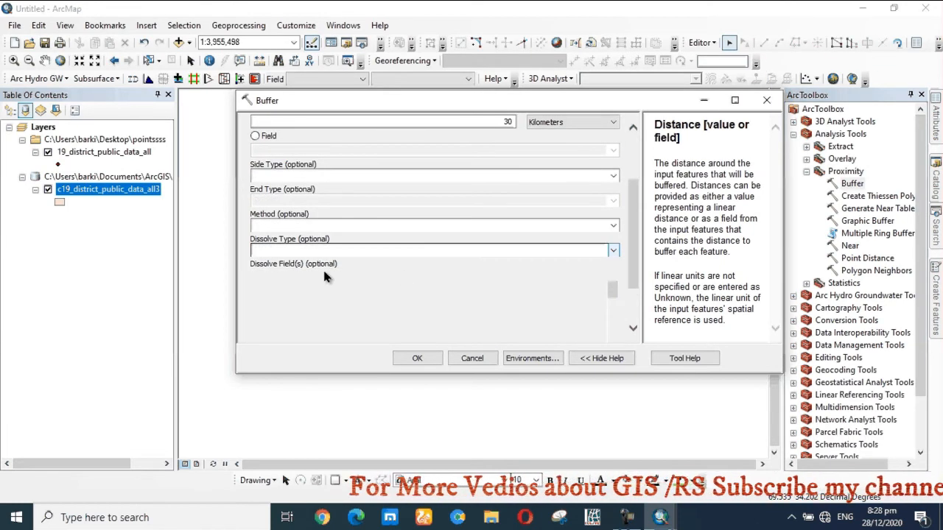
left_click(324, 274)
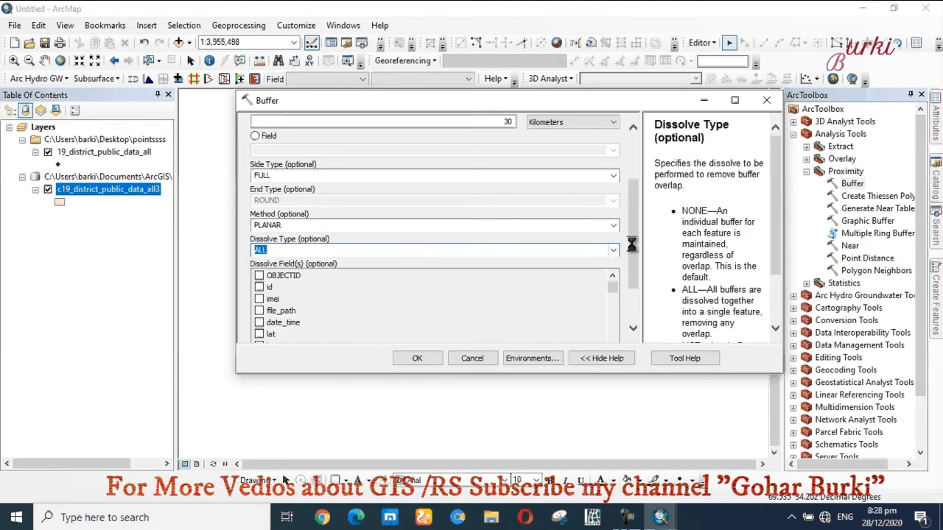
scroll(621, 137, "up", 2)
scroll(621, 137, "up", 1)
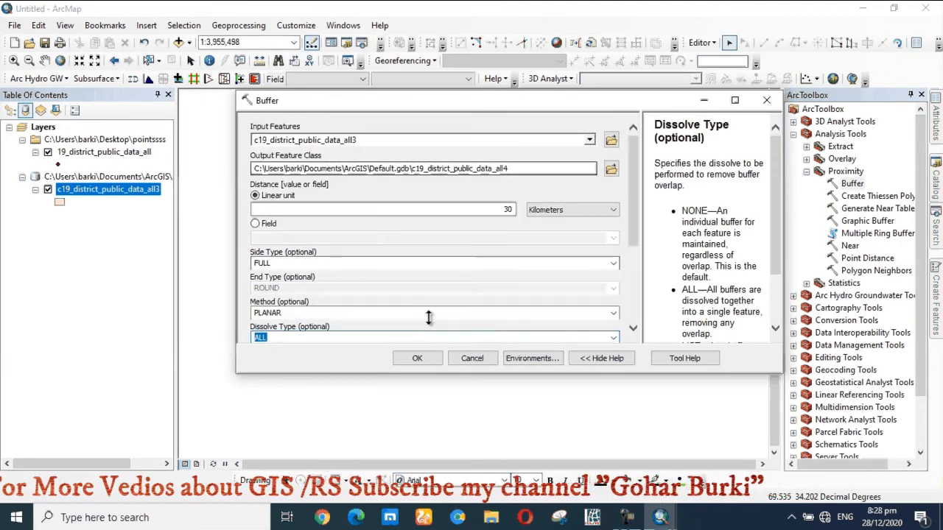
left_click(417, 358)
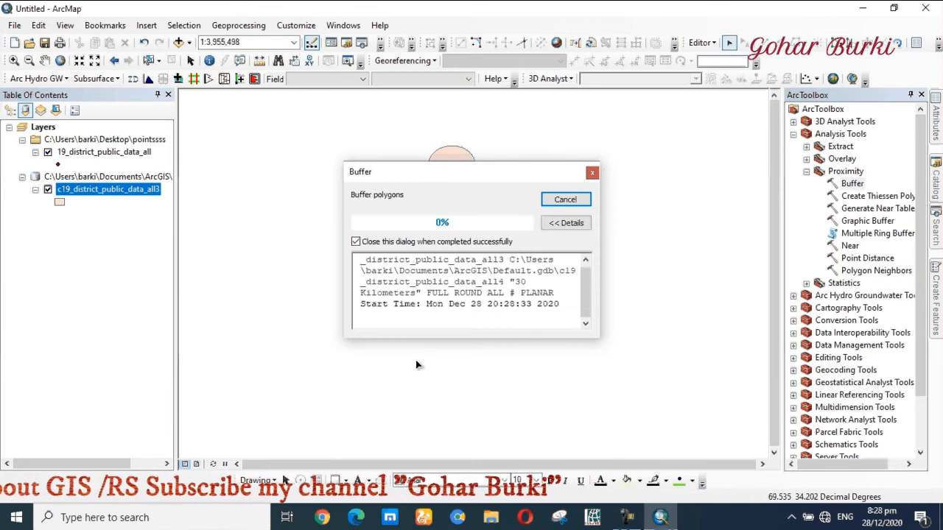